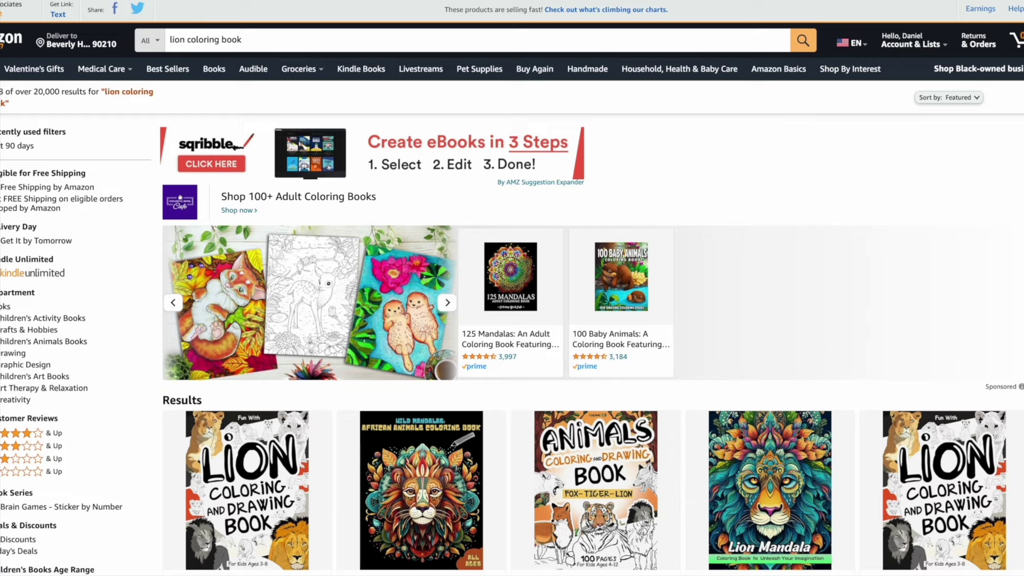
scroll(512, 288, "down", 1)
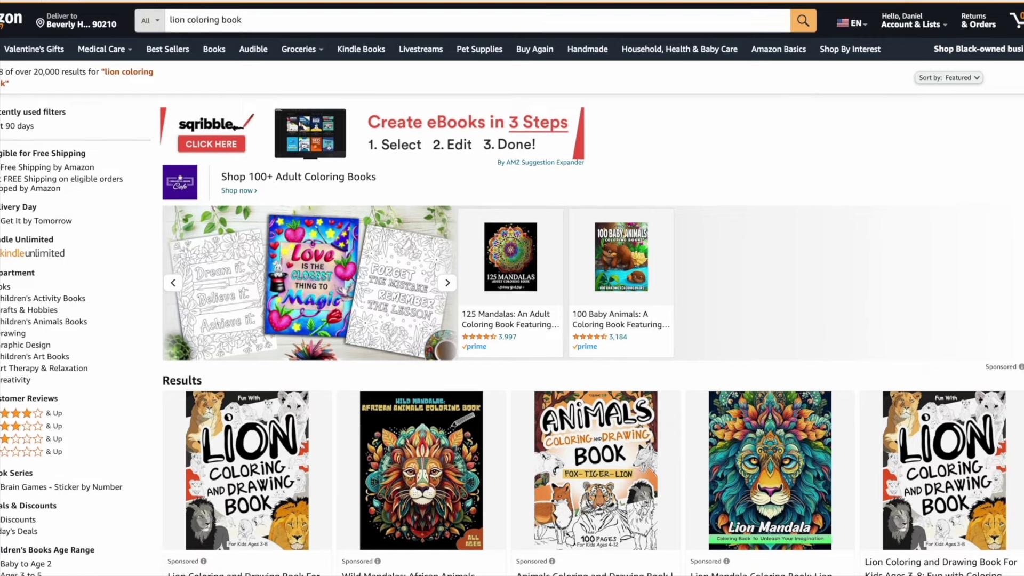
scroll(512, 288, "down", 4)
scroll(512, 288, "down", 2)
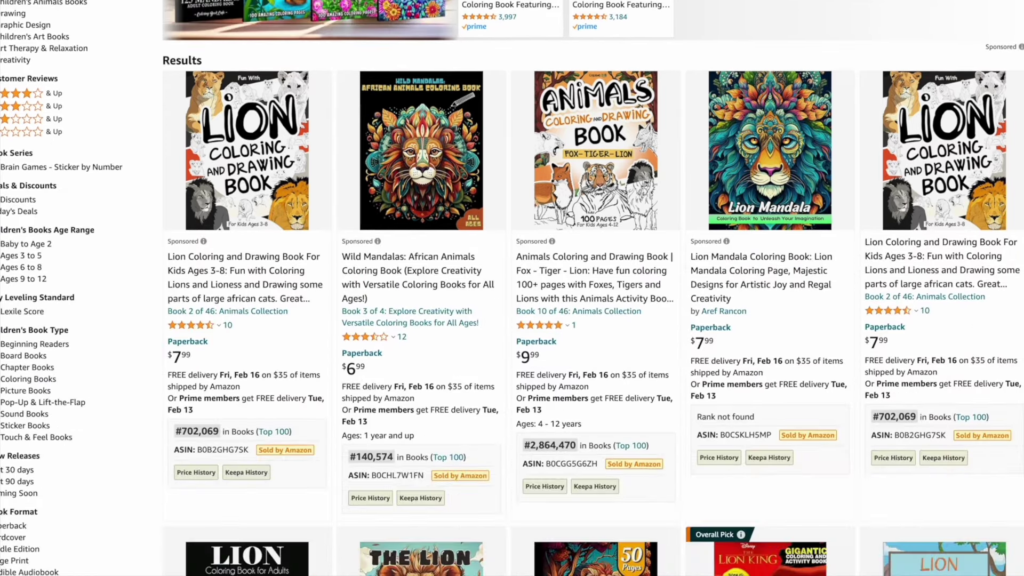
scroll(512, 287, "down", 2)
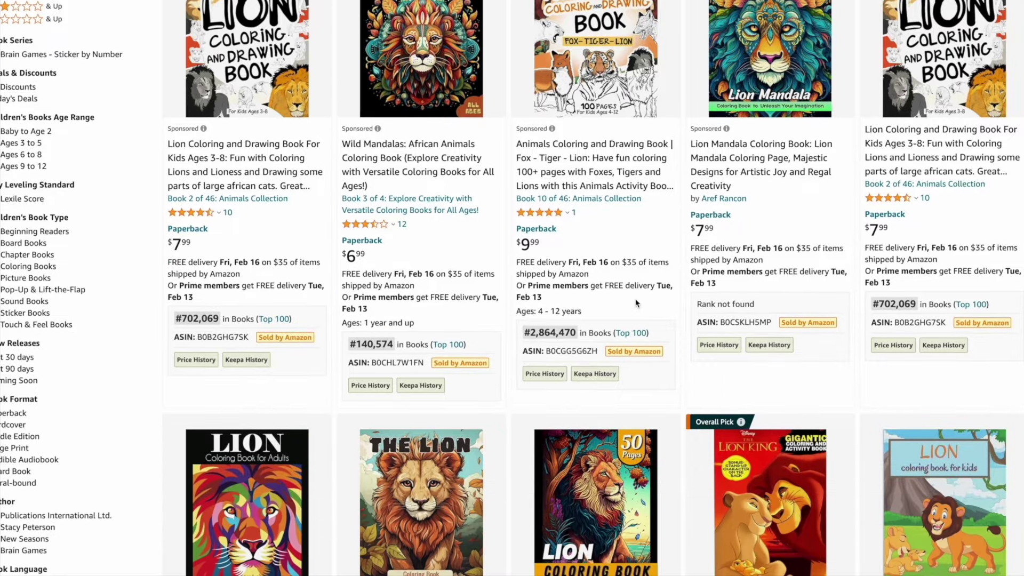
scroll(926, 300, "down", 2)
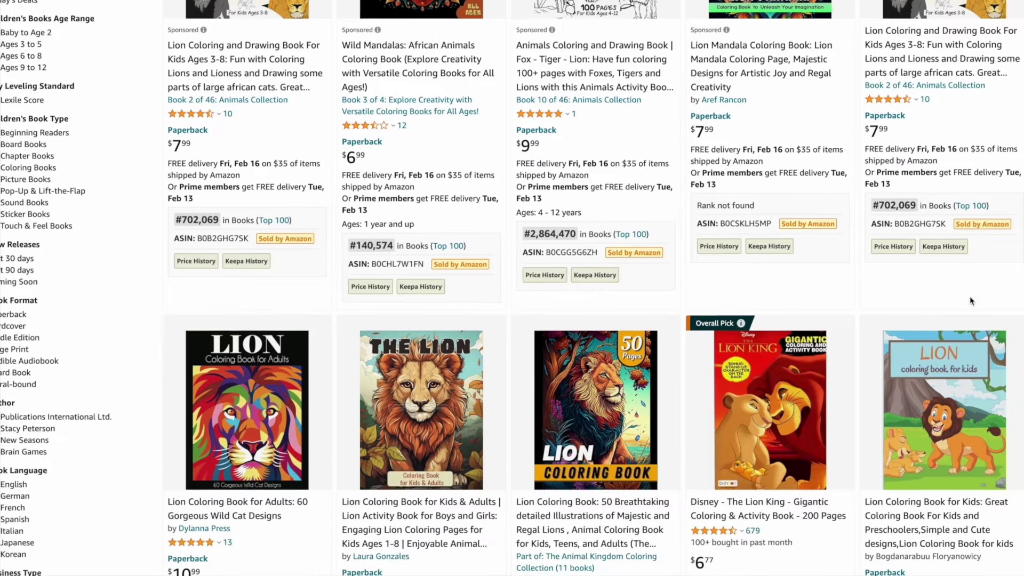
scroll(970, 301, "down", 5)
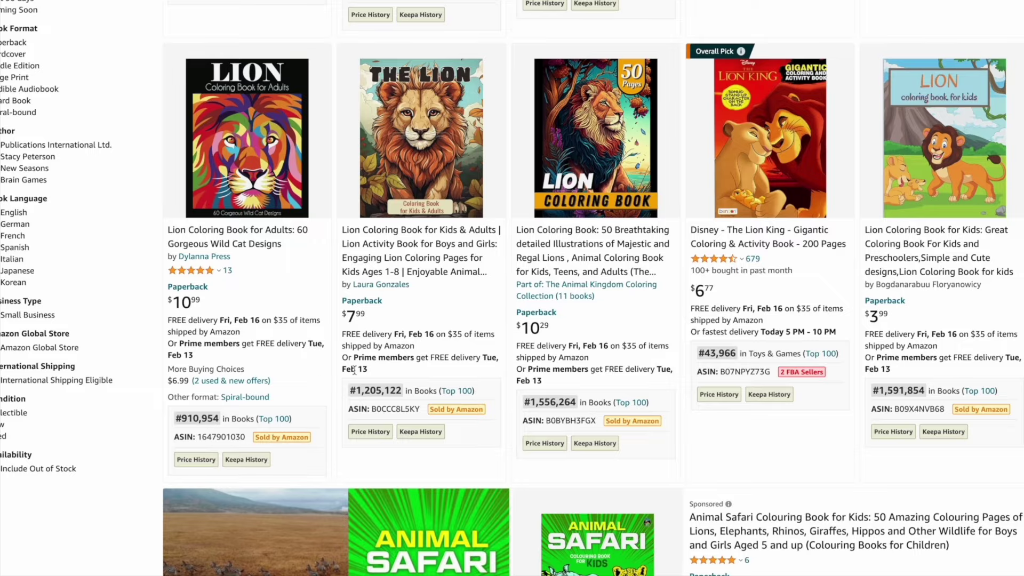
scroll(354, 372, "down", 8)
scroll(355, 375, "down", 4)
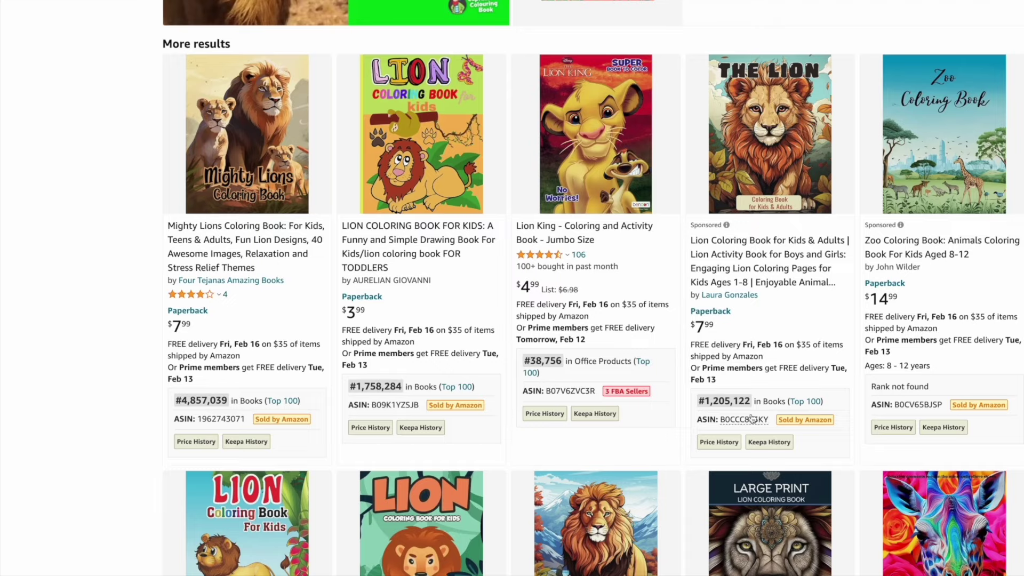
scroll(783, 393, "down", 2)
scroll(783, 393, "down", 3)
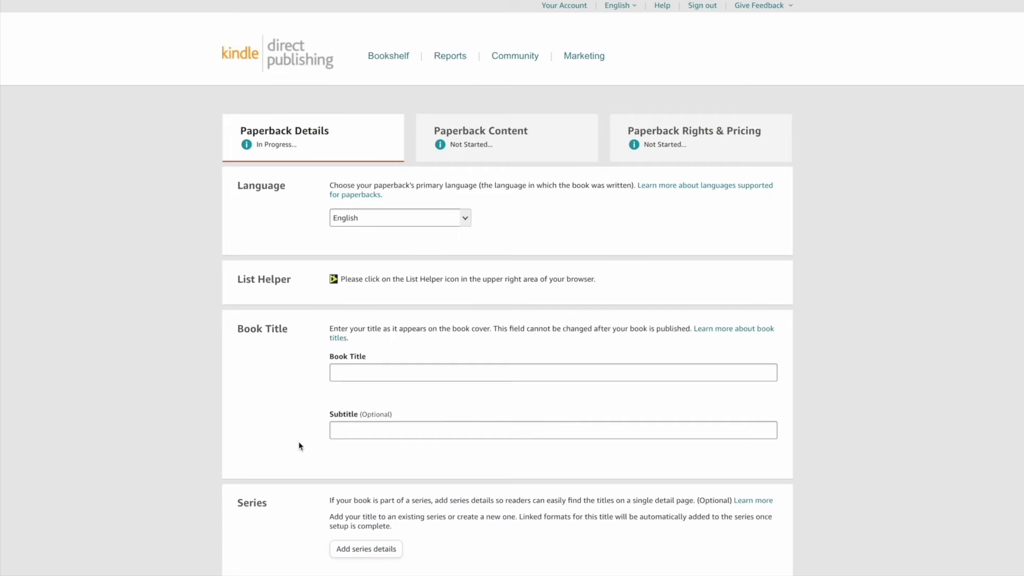
- Scroll through the Paperback Details form before returning to the KDP Bookshelf
scroll(299, 446, "down", 20)
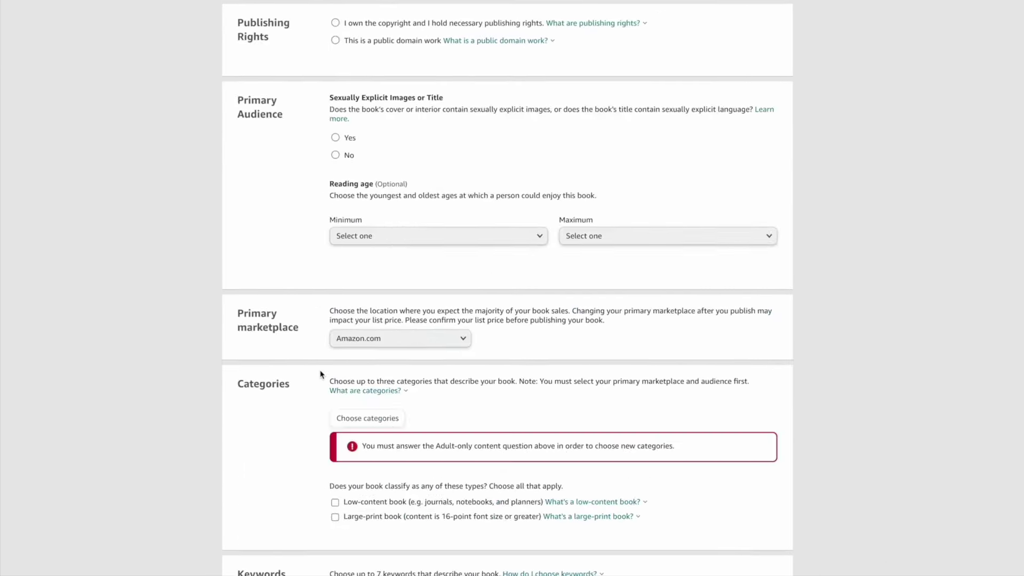
scroll(320, 375, "down", 4)
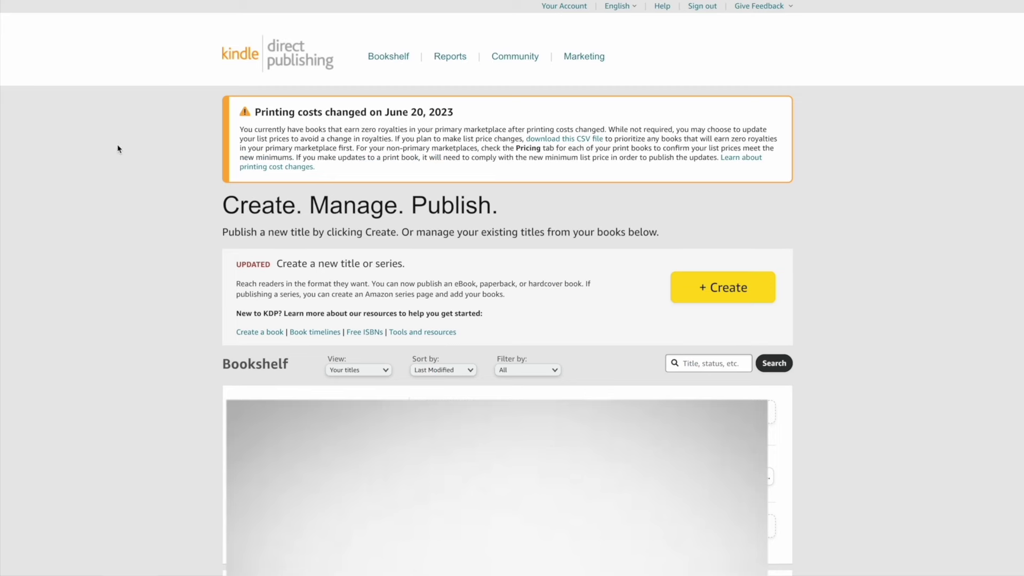
- Go to KDP Marketing and choose the marketplace to launch Amazon Ads for the owl coloring book
left_click(583, 63)
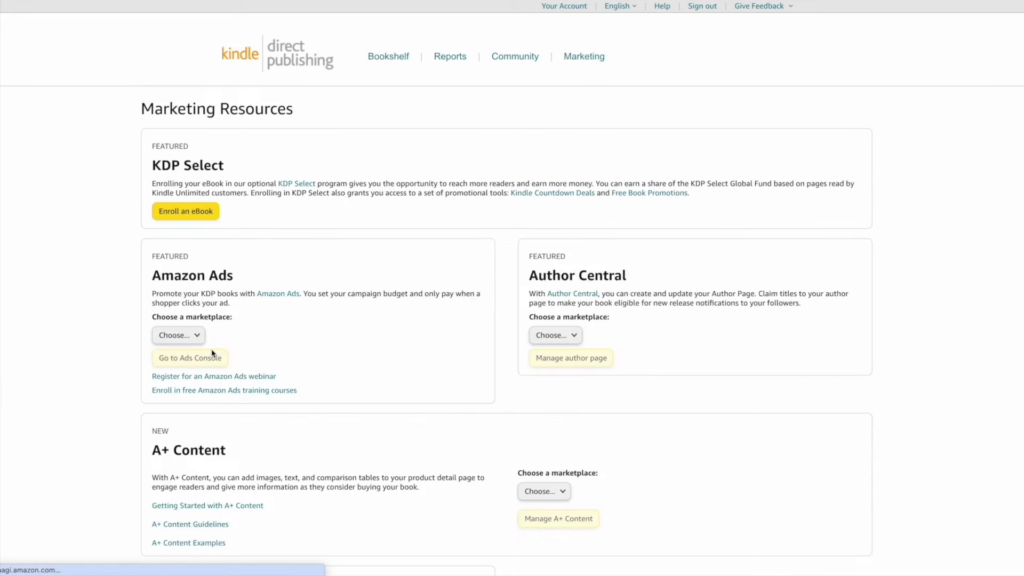
left_click(203, 335)
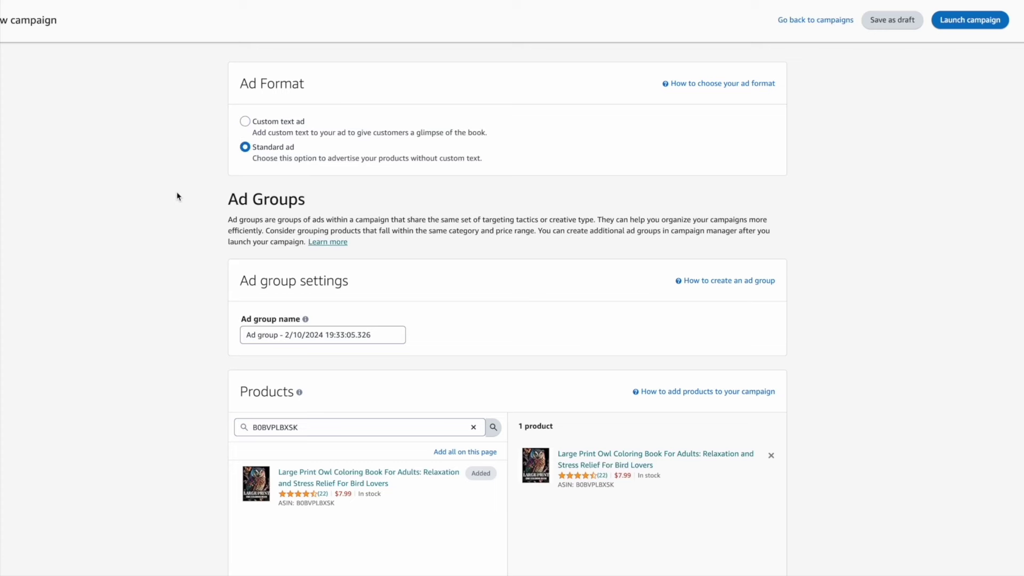
scroll(186, 233, "down", 1)
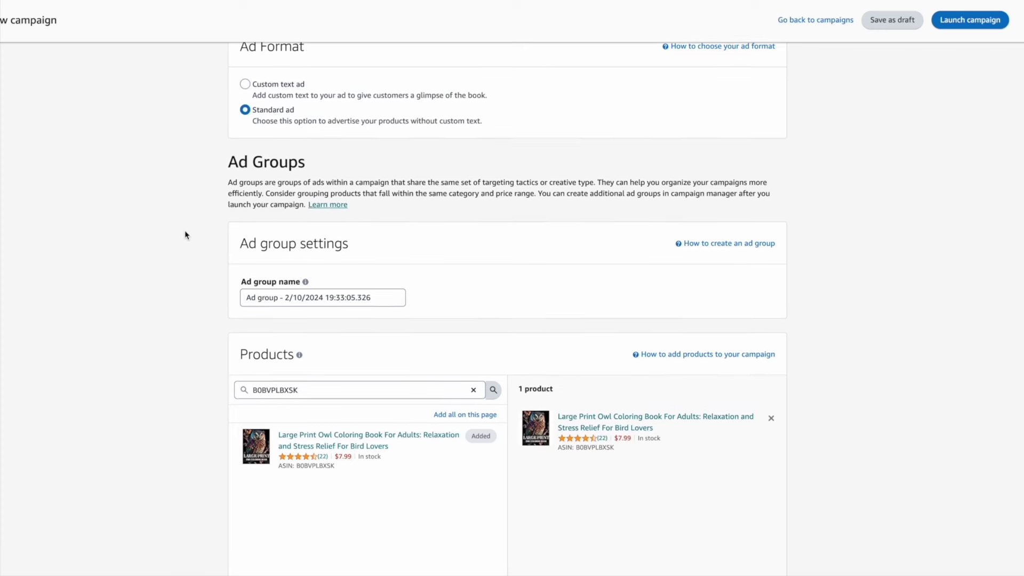
scroll(186, 235, "down", 1)
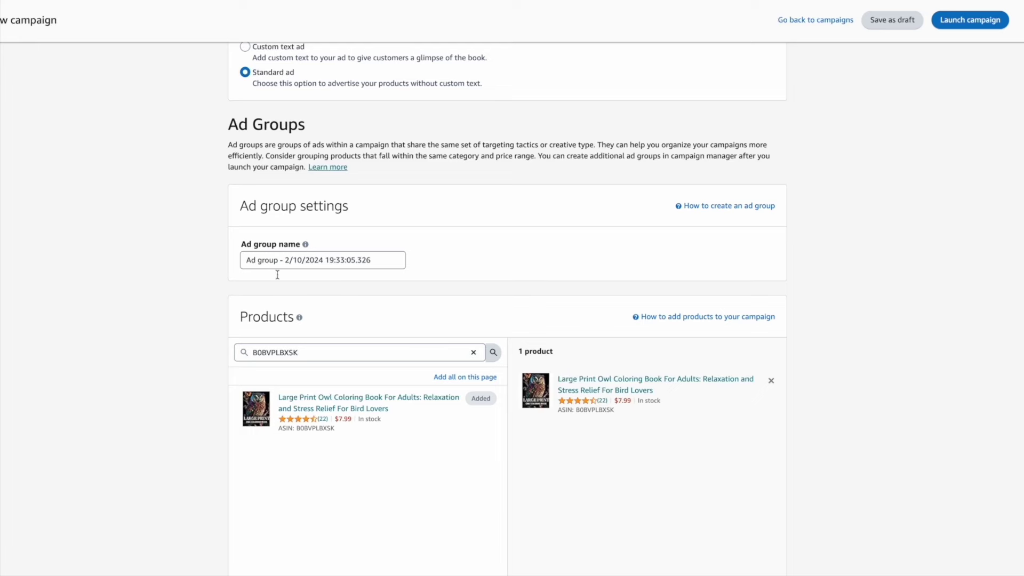
scroll(250, 299, "down", 2)
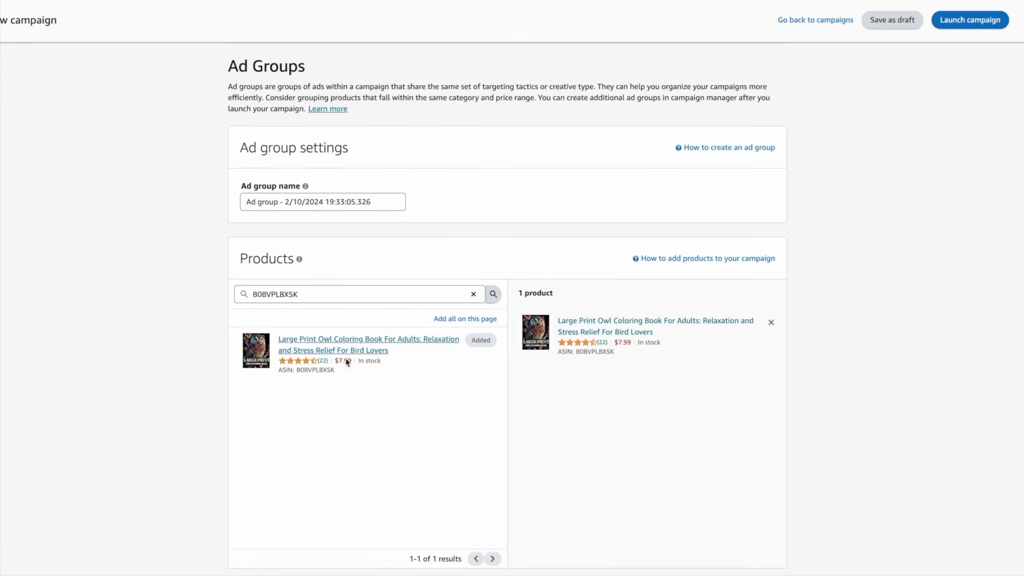
scroll(466, 368, "down", 5)
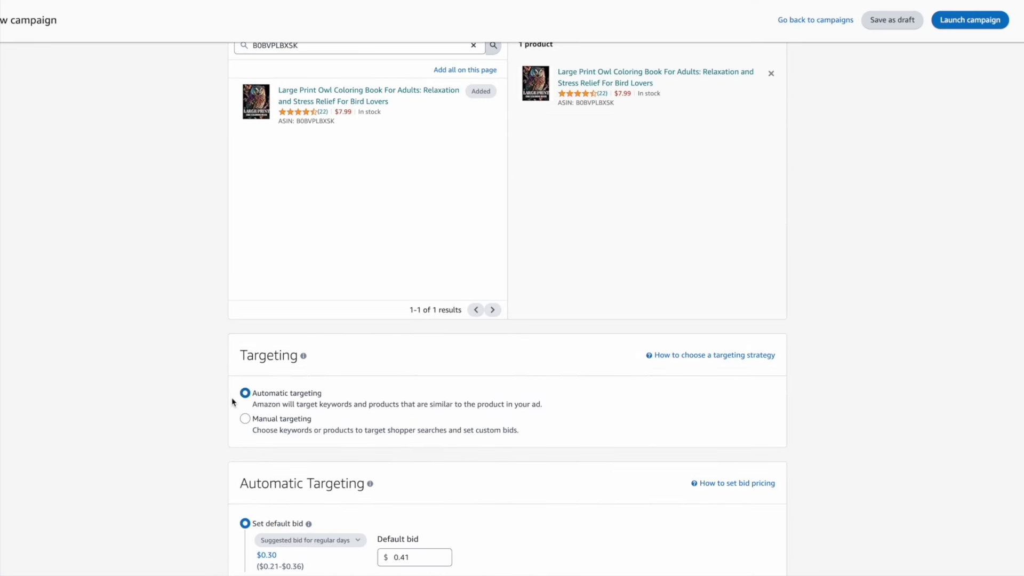
- Switch automatic targeting to per-group bids: Close $0.30, Loose $0.29, Substitutes $0.24, Complements $0.27
scroll(207, 411, "down", 1)
scroll(207, 410, "down", 4)
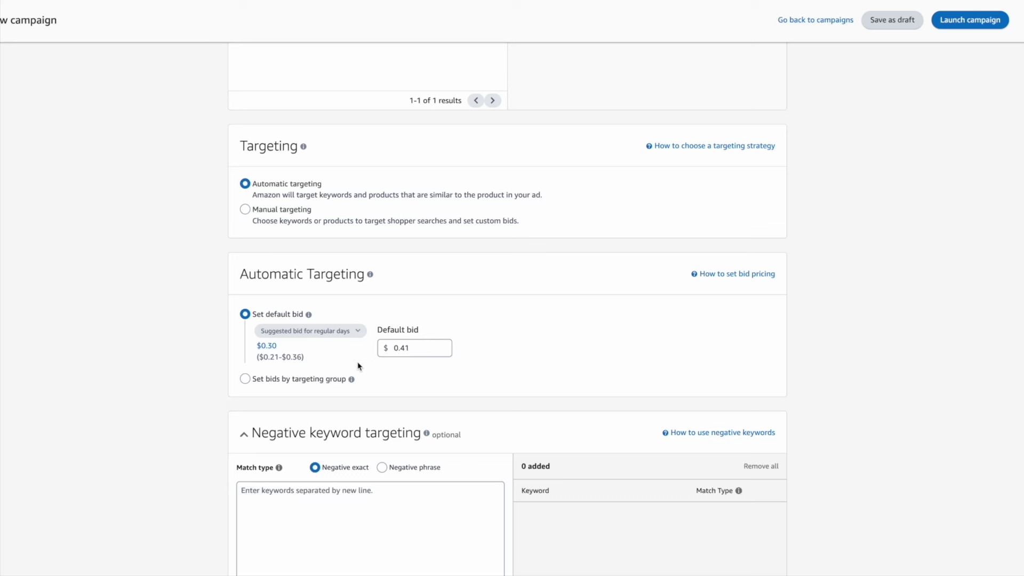
scroll(359, 365, "down", 1)
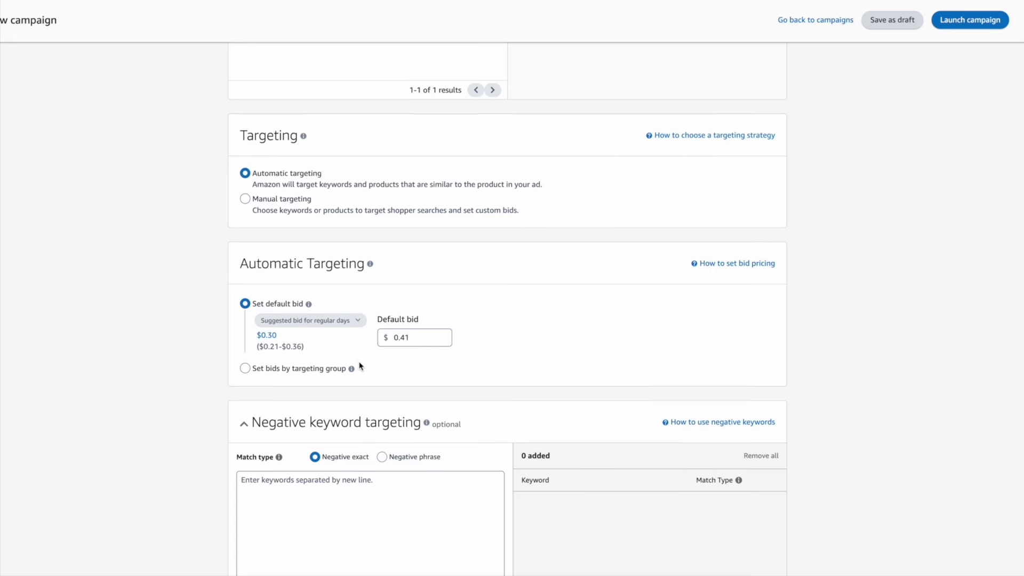
scroll(359, 365, "down", 2)
left_click(284, 272)
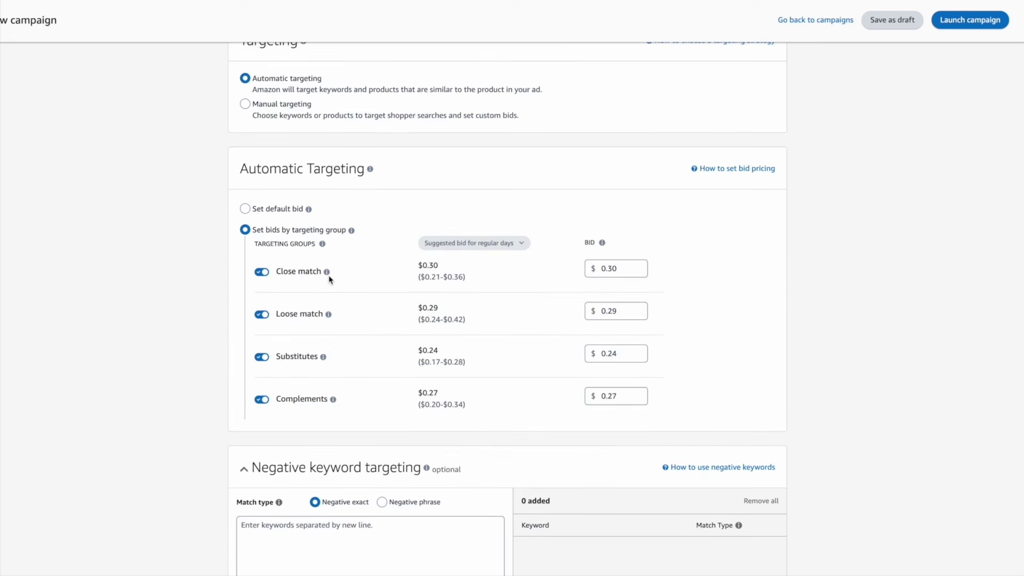
- Review each targeting group's description and revert to a single $0.41 default bid
mouse_move(329, 314)
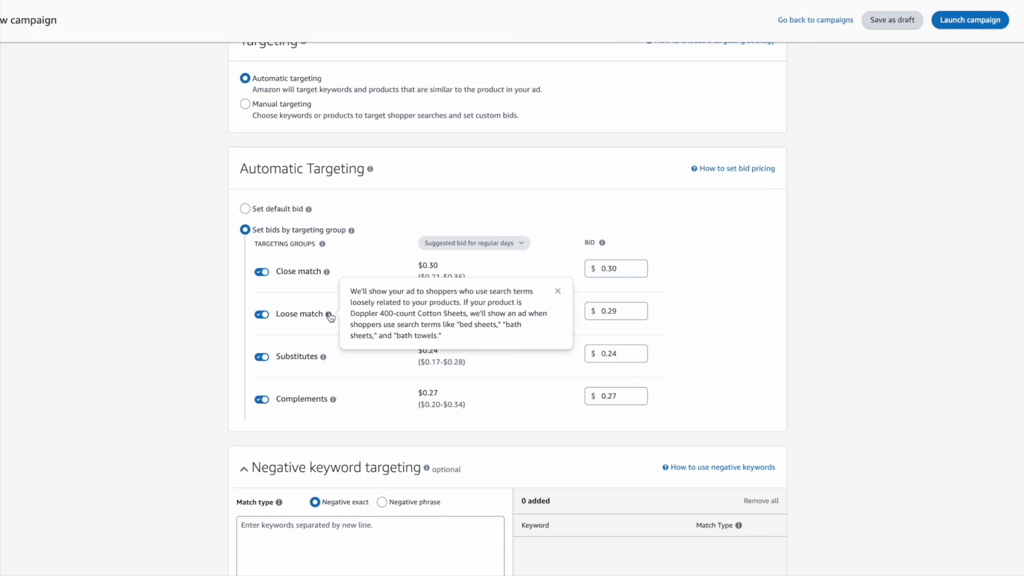
mouse_move(324, 360)
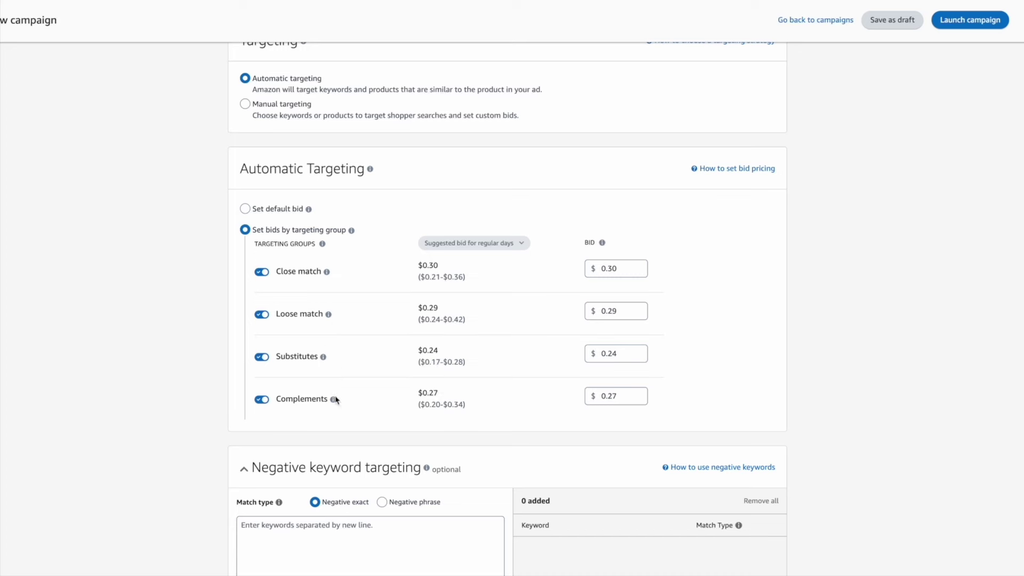
mouse_move(334, 400)
left_click(277, 209)
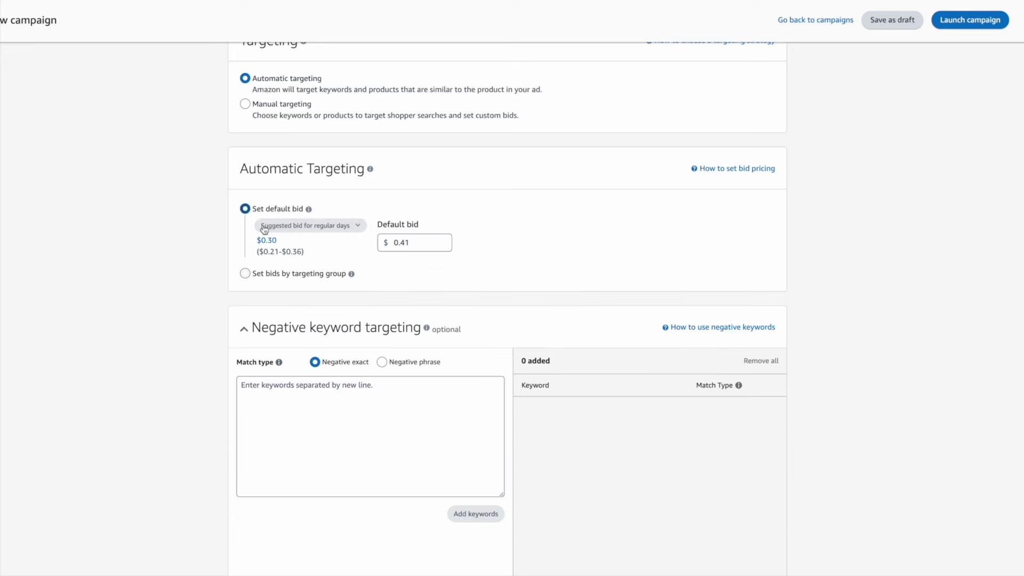
scroll(361, 366, "up", 2)
scroll(362, 364, "down", 1)
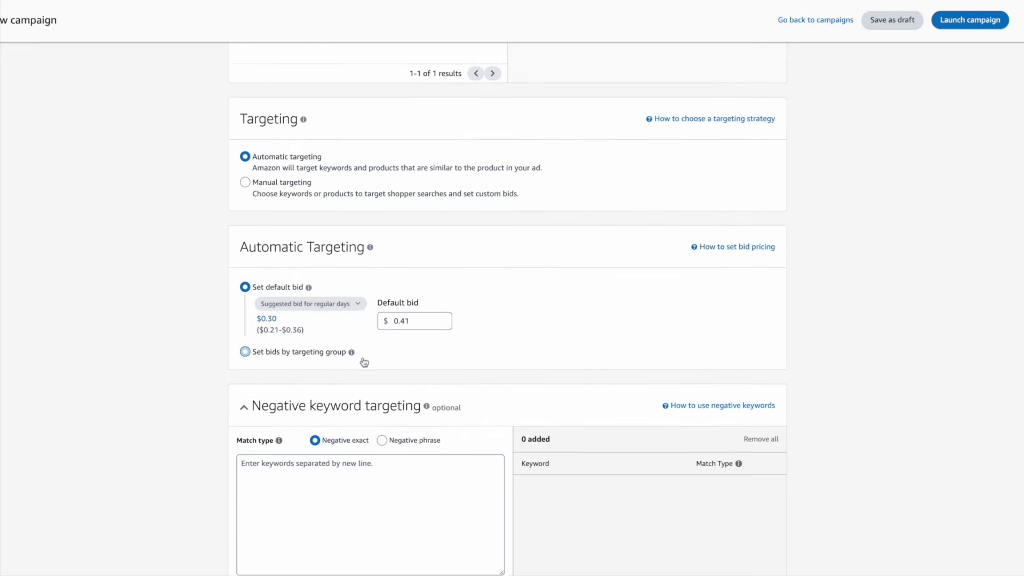
scroll(367, 361, "down", 1)
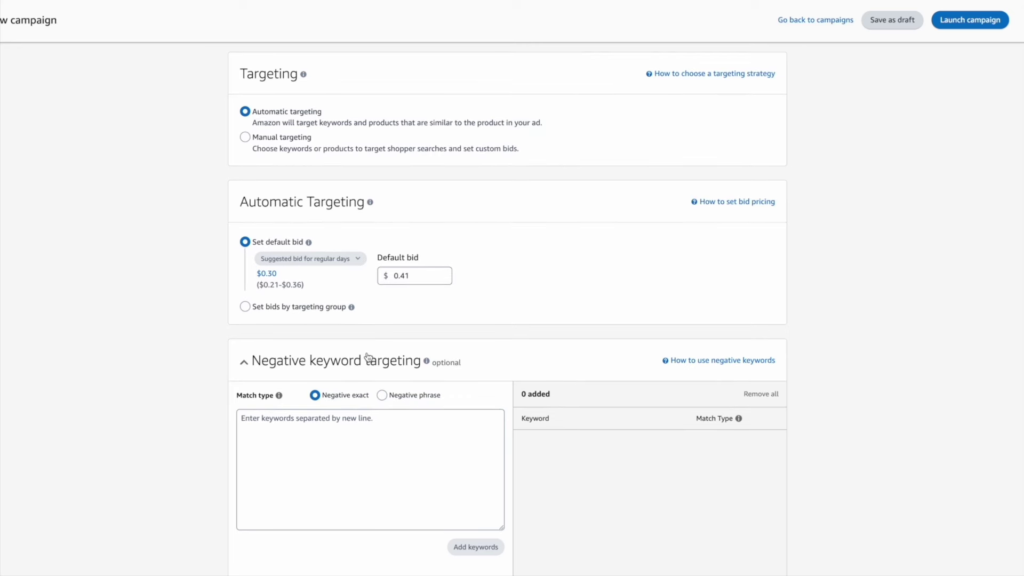
scroll(367, 356, "down", 2)
scroll(501, 347, "down", 10)
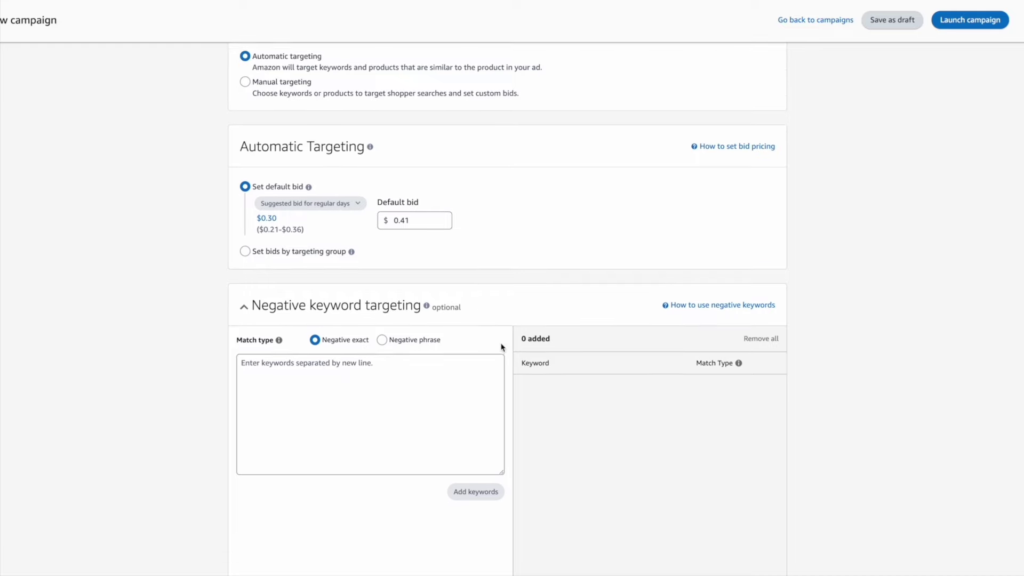
scroll(501, 344, "down", 10)
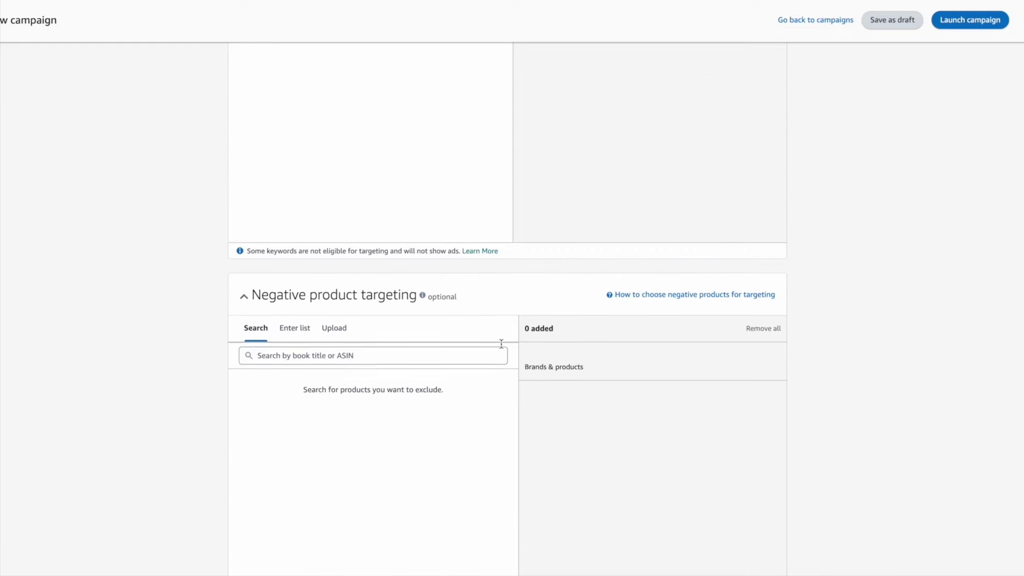
scroll(501, 343, "up", 2)
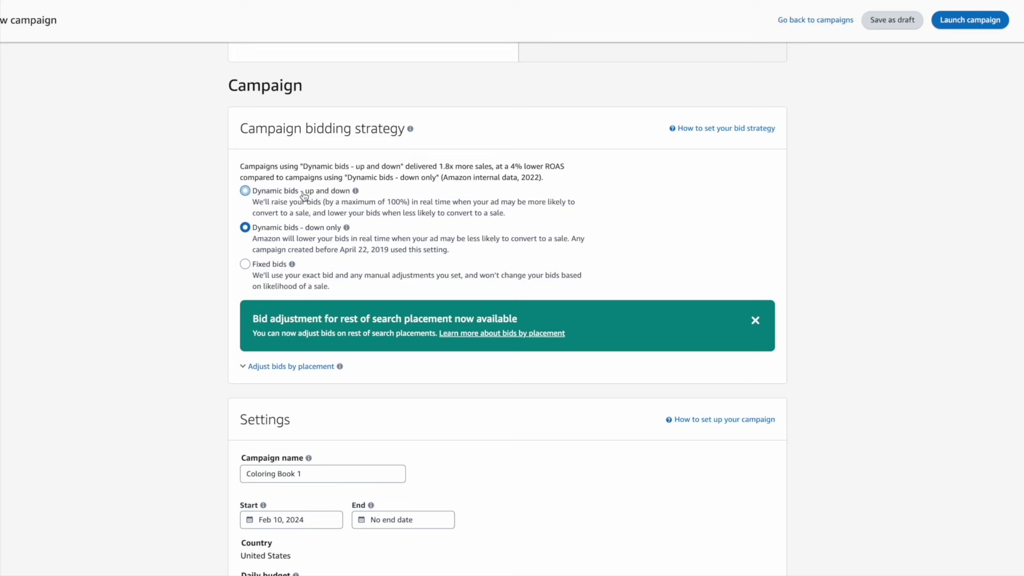
scroll(261, 213, "down", 5)
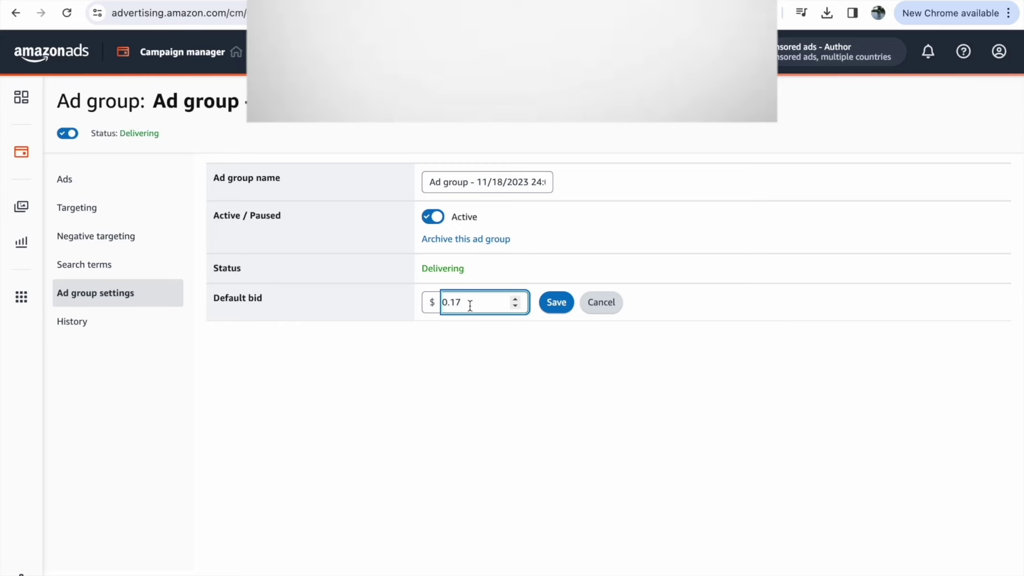
- Change the ad group's default bid from 0.17 to 0.27
key("BackSpace")
key("BackSpace")
type("23")
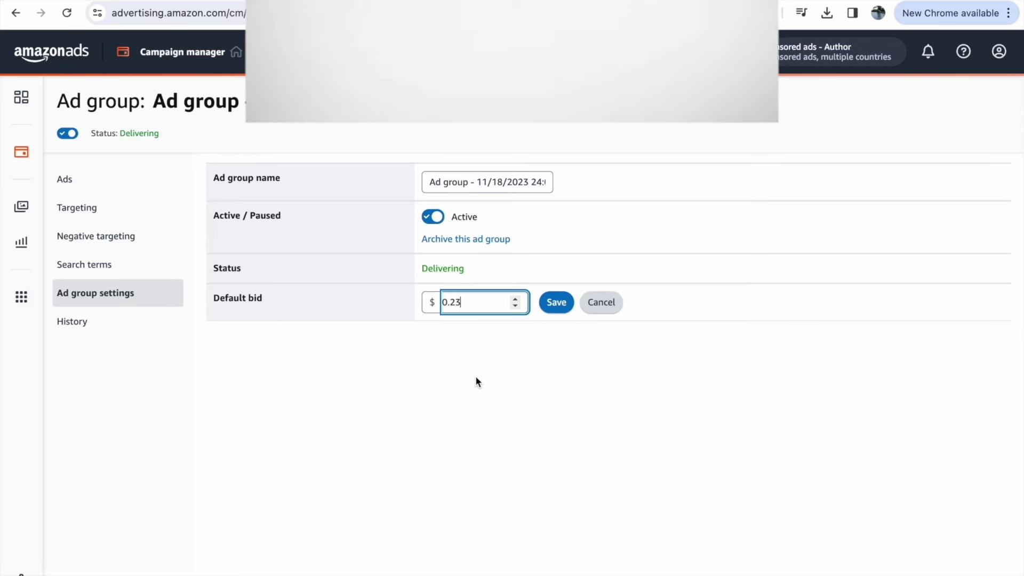
key("BackSpace")
key("BackSpace")
type("27")
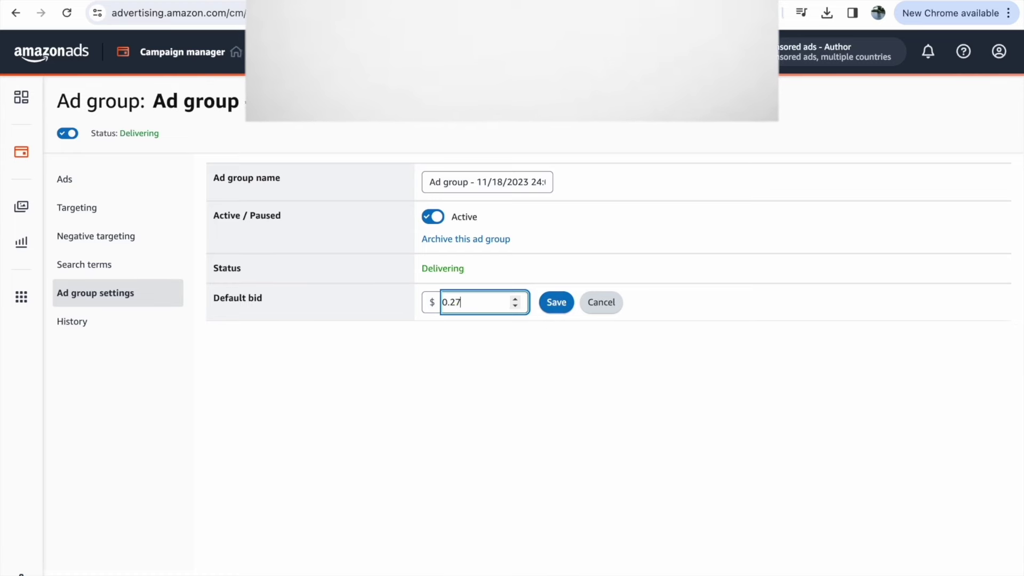
left_click(498, 392)
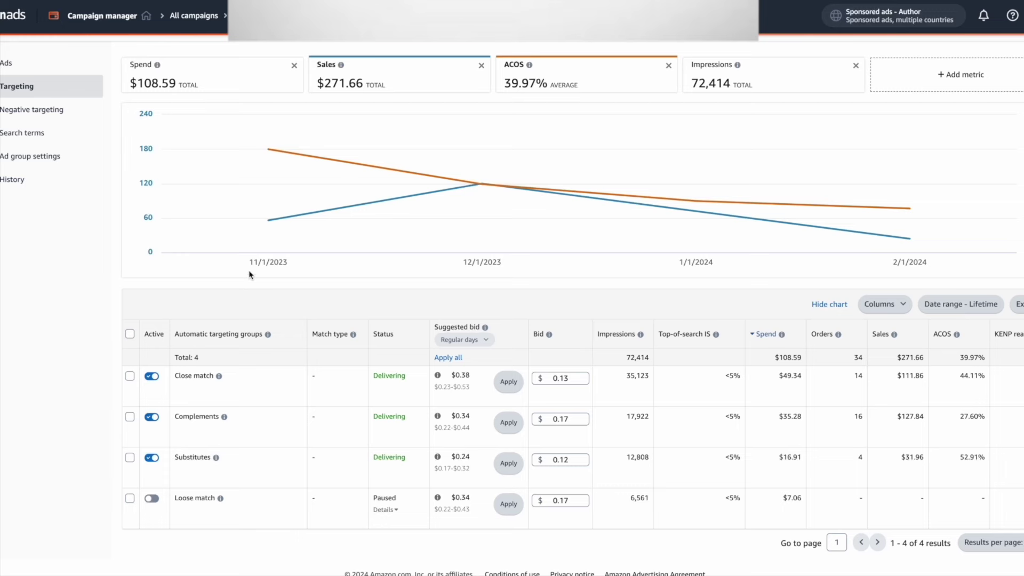
mouse_move(264, 212)
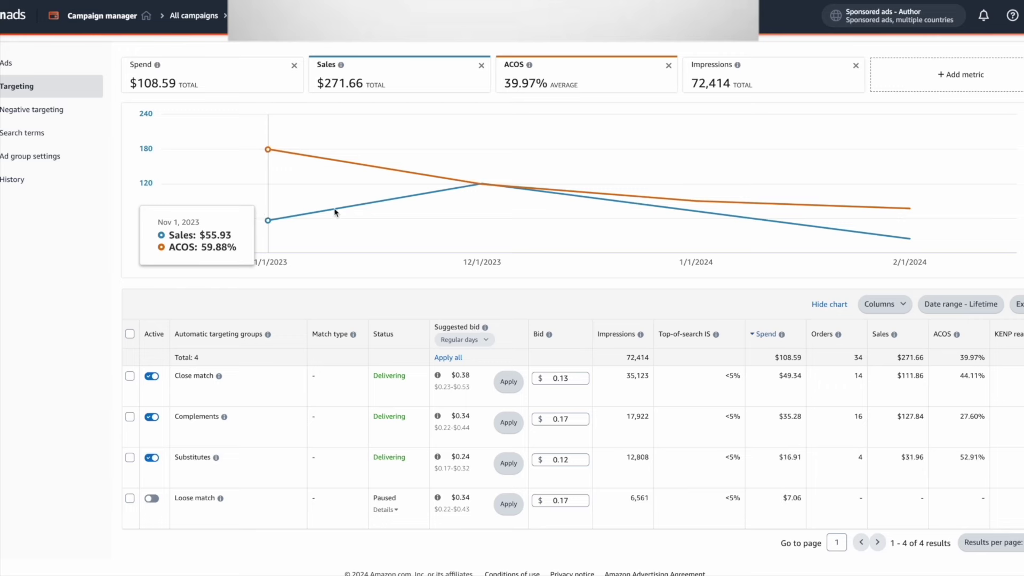
mouse_move(469, 196)
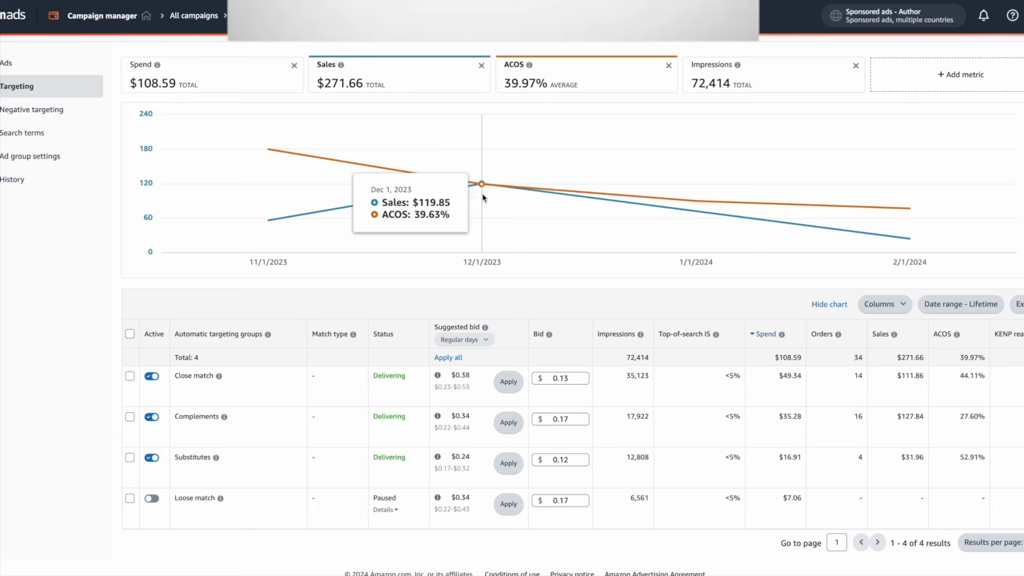
mouse_move(666, 219)
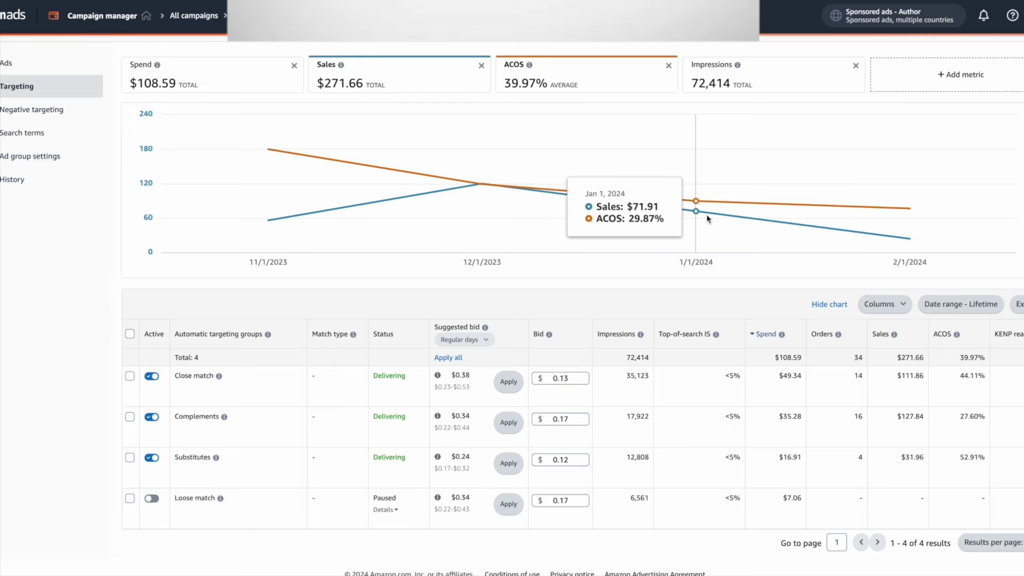
mouse_move(901, 226)
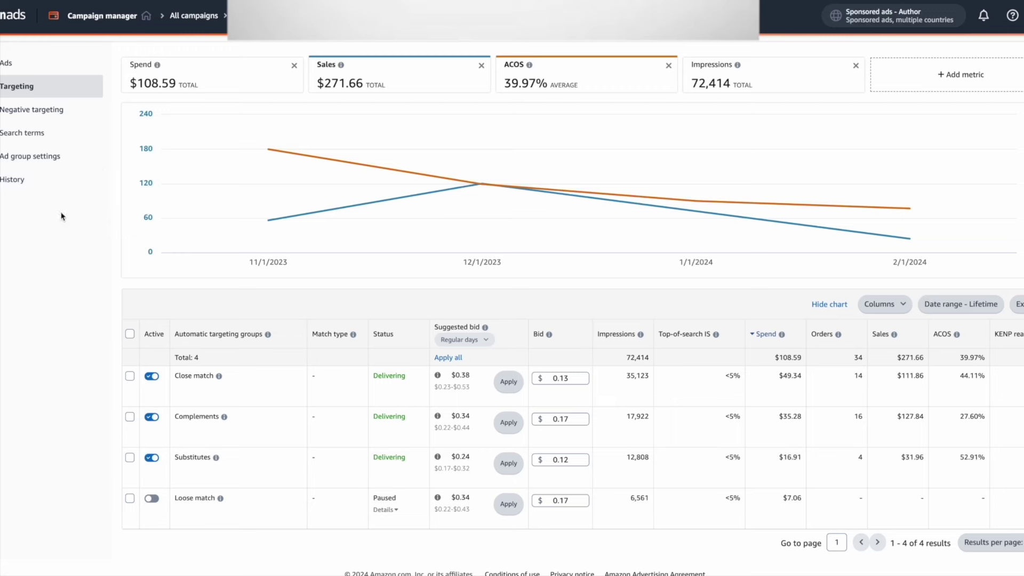
- Check Ad group settings, then reload Targeting showing $501.29 spend and 18.68% ACOS
left_click(56, 162)
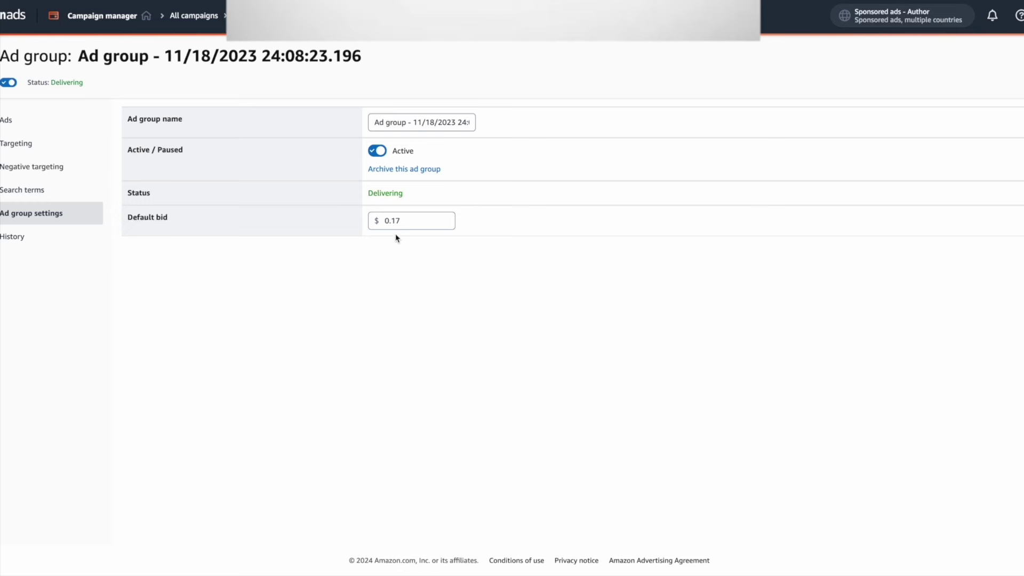
left_click(46, 148)
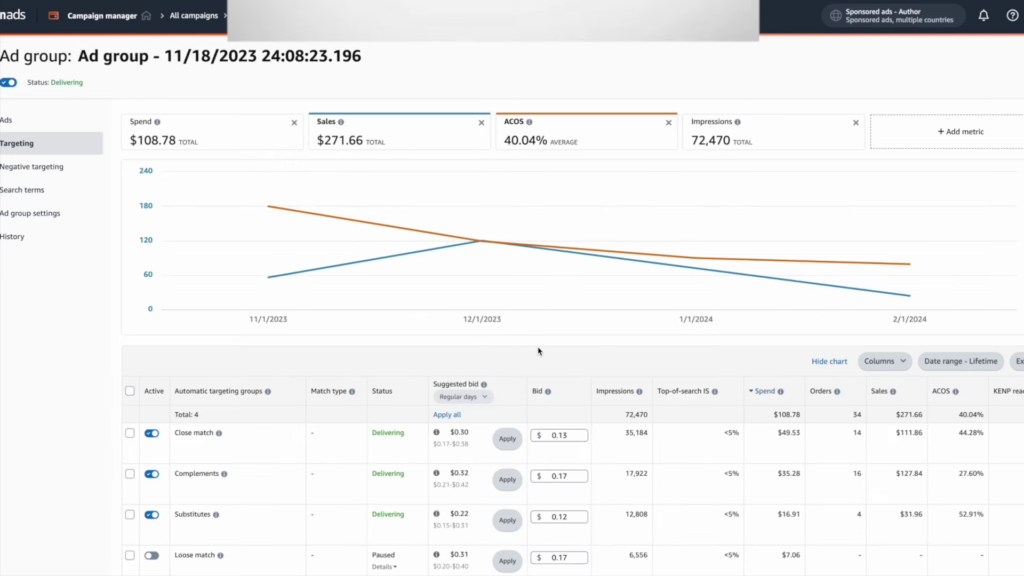
scroll(541, 320, "down", 1)
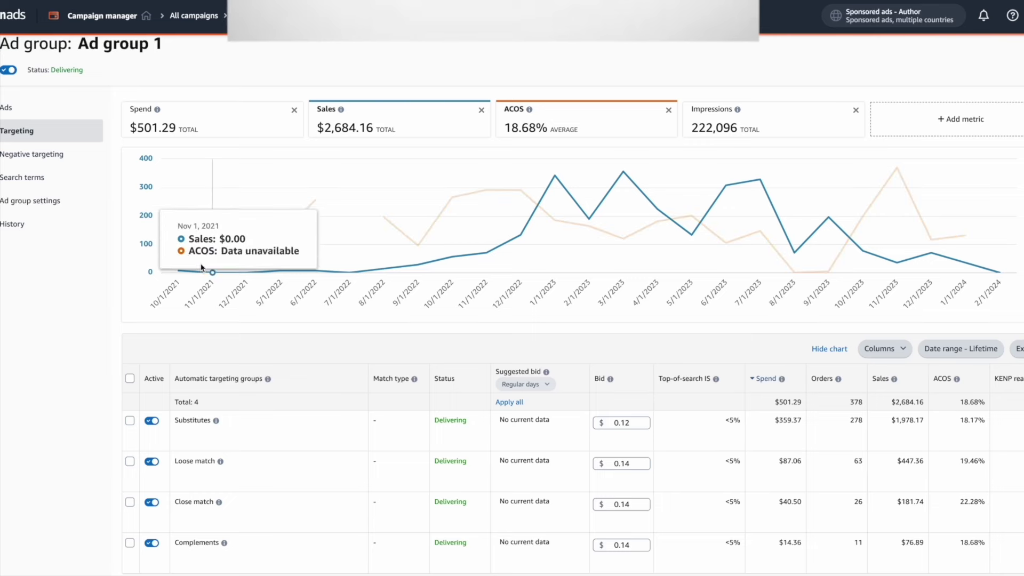
- Inspect Ad group 1's lifetime sales and ACOS chart, then open its Search terms report
mouse_move(180, 271)
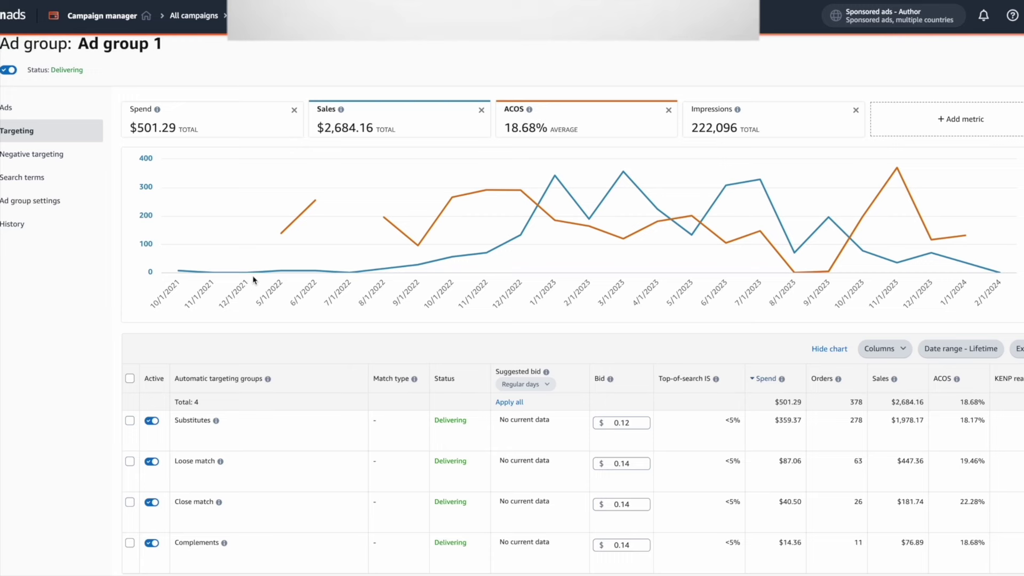
mouse_move(269, 274)
left_click(44, 179)
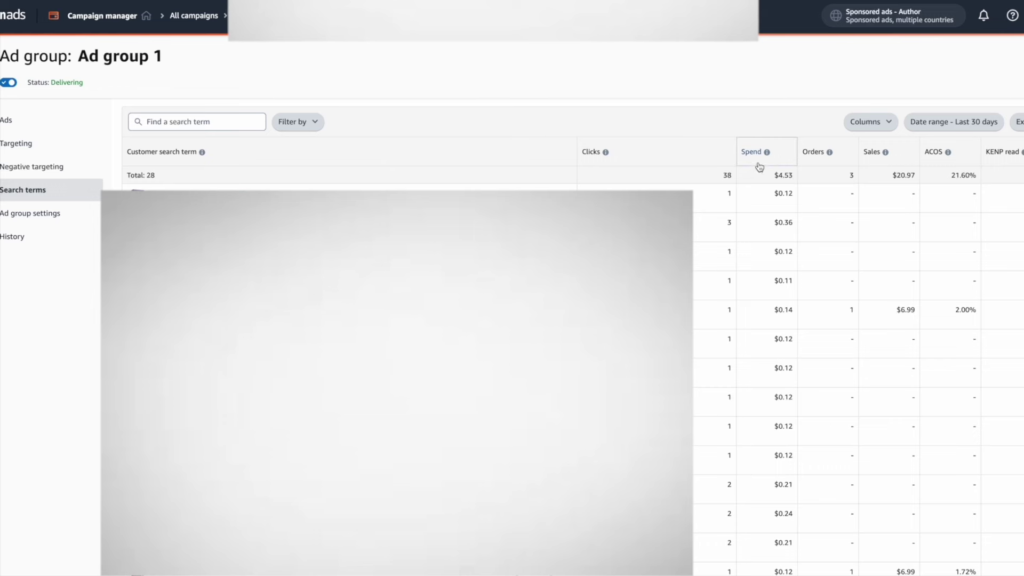
- Sort Ad group 1's search terms by Spend, highest spend first
left_click(774, 158)
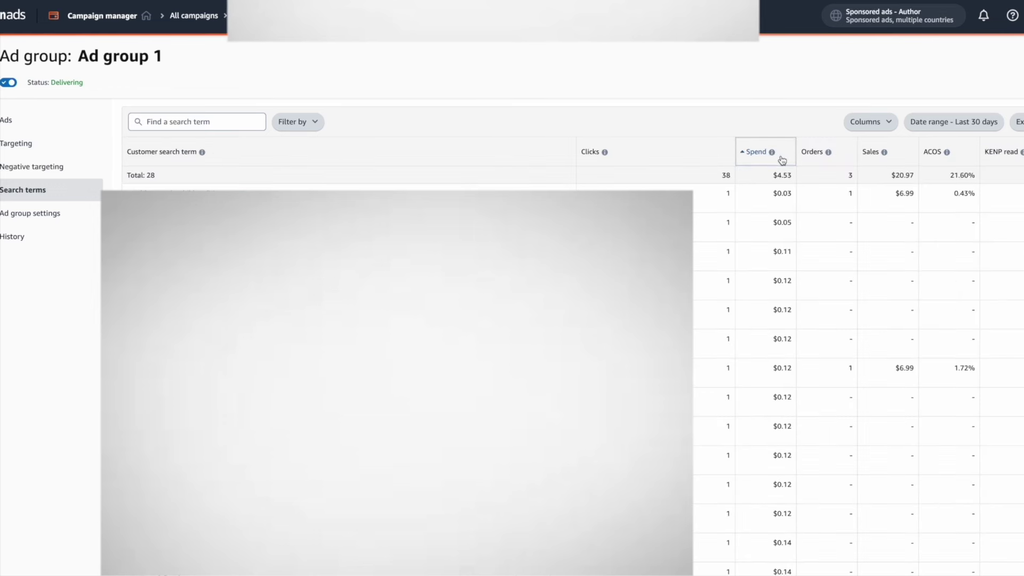
left_click(781, 159)
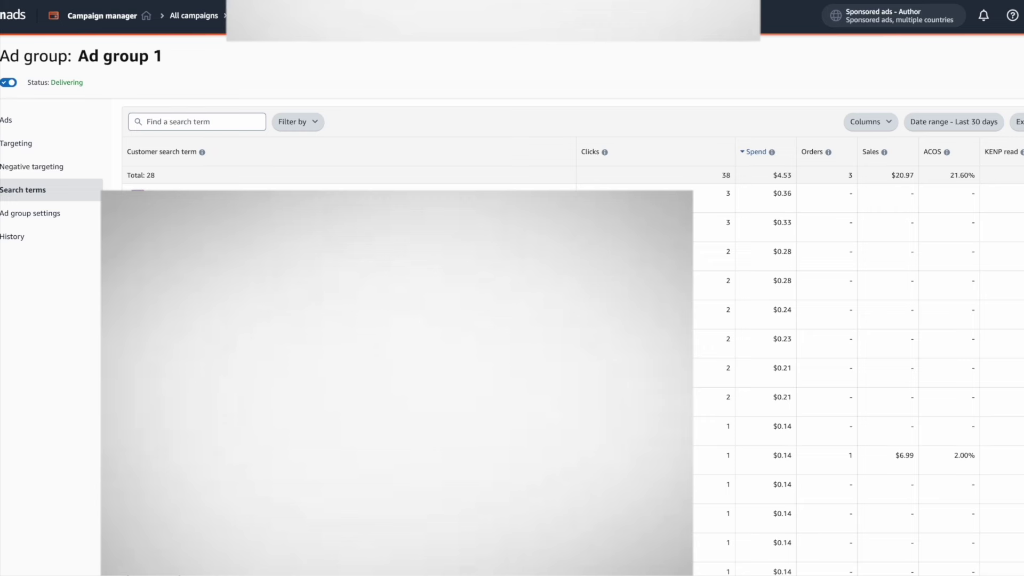
- Queue 'adult coloring book' as a negative exact keyword via the 'coloring' suggestions
left_click(66, 176)
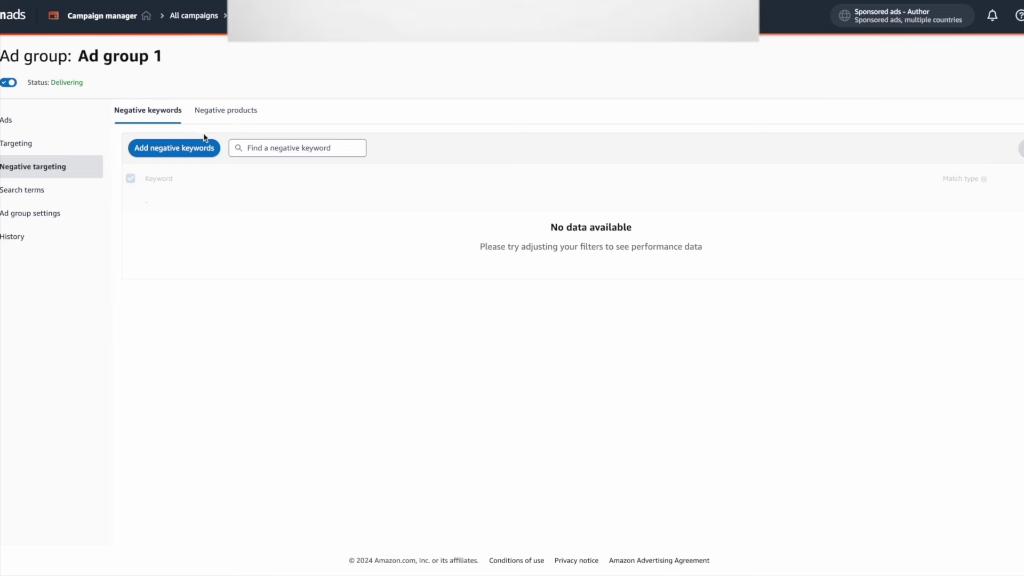
left_click(199, 150)
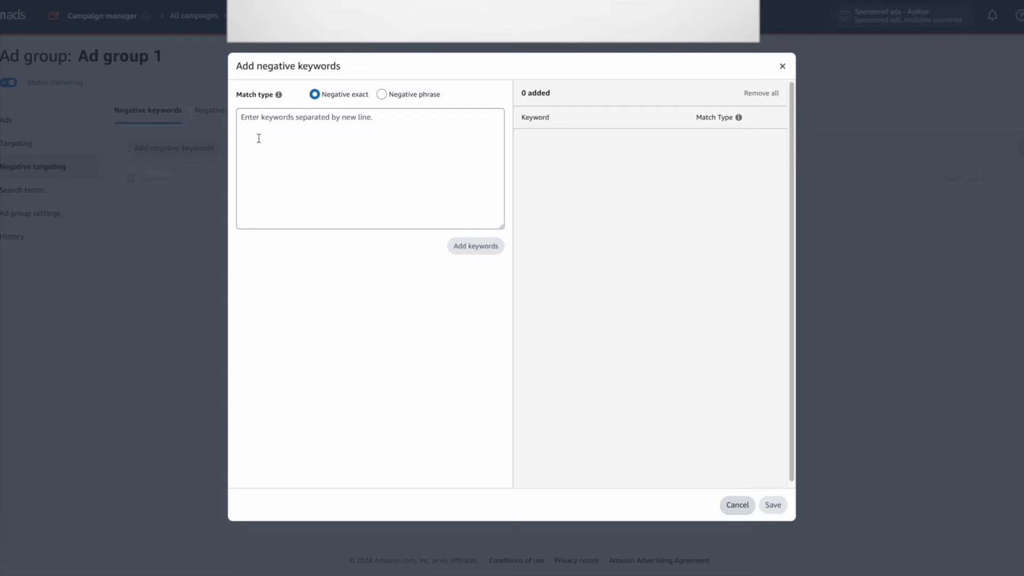
left_click(259, 138)
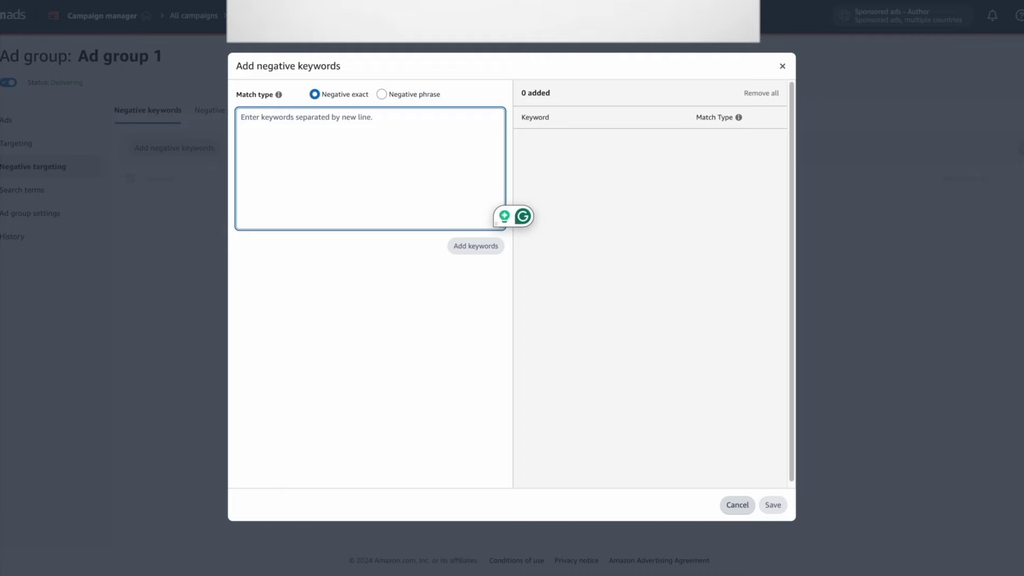
type("coloring")
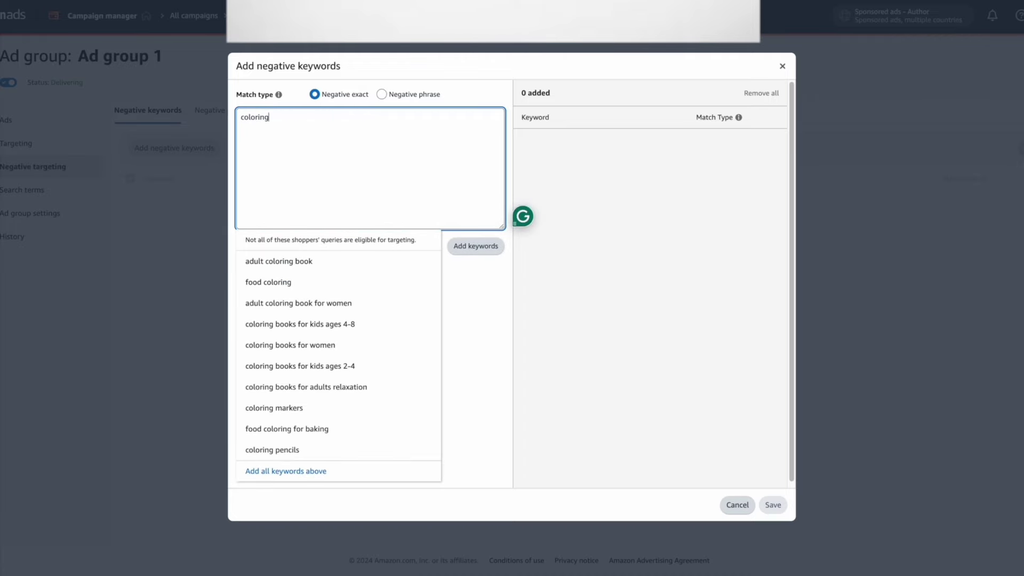
left_click(271, 263)
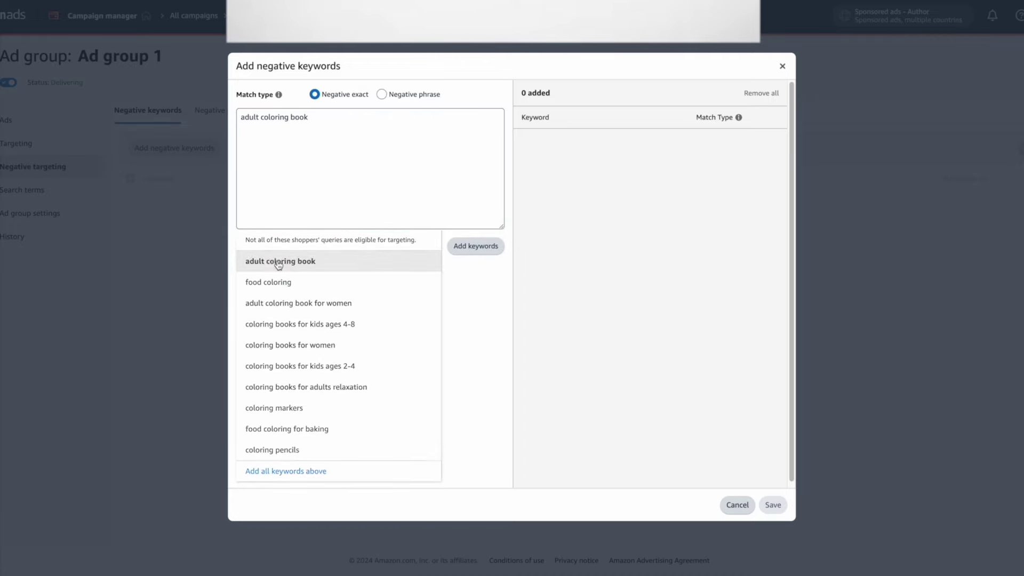
left_click(473, 247)
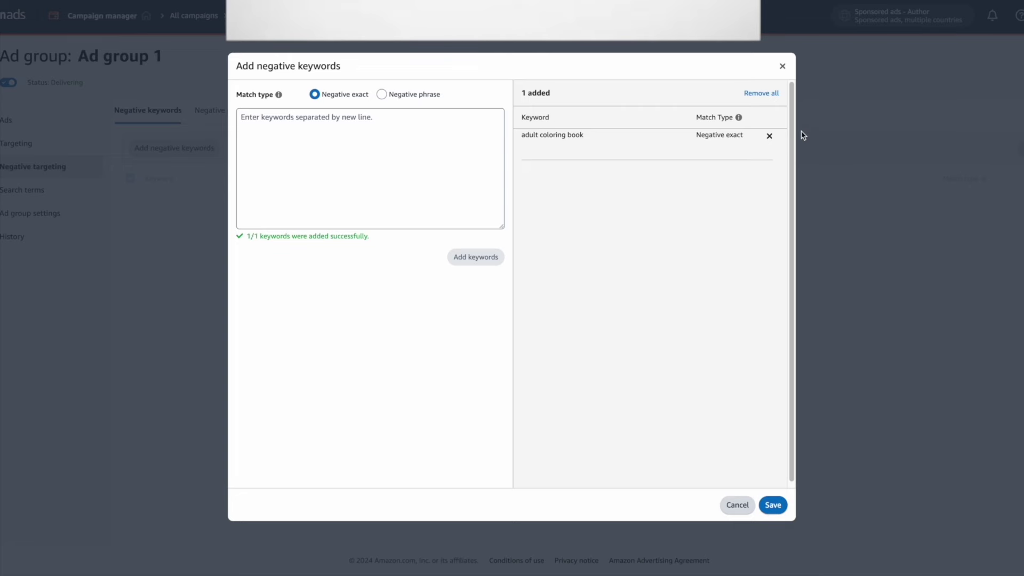
- Discard the negative keyword dialog and return to Ad group 1's Targeting page
left_click(782, 67)
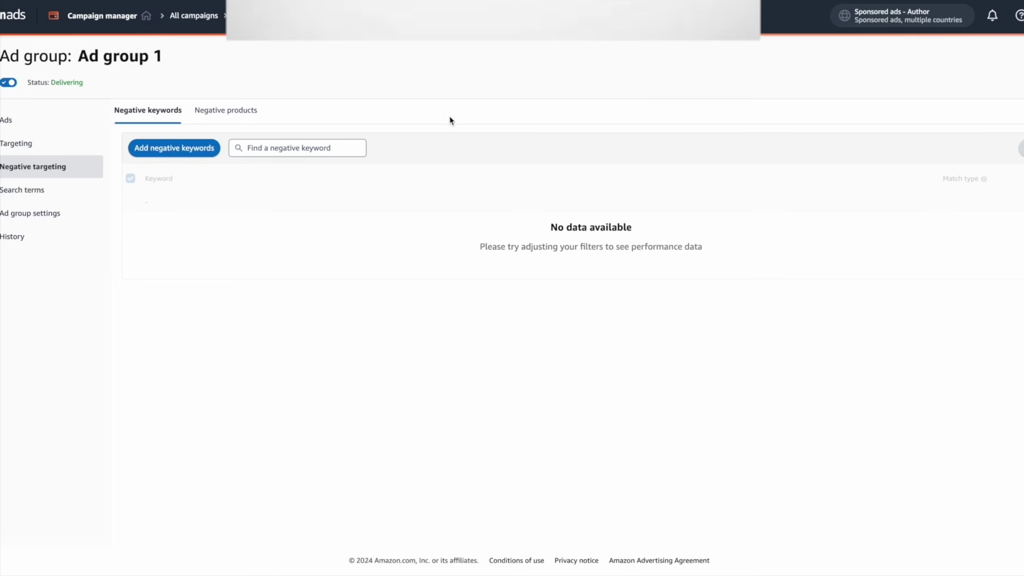
left_click(50, 149)
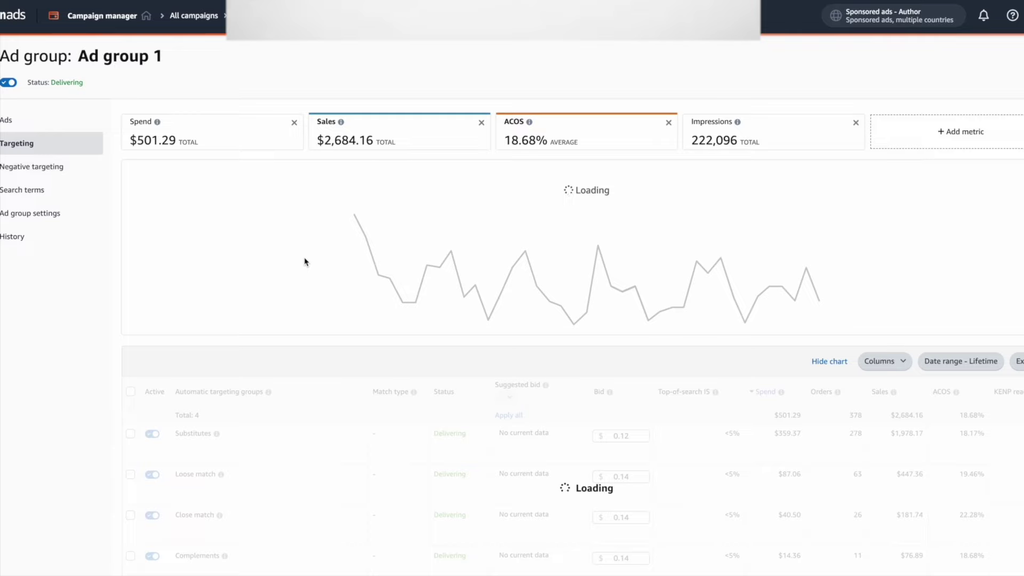